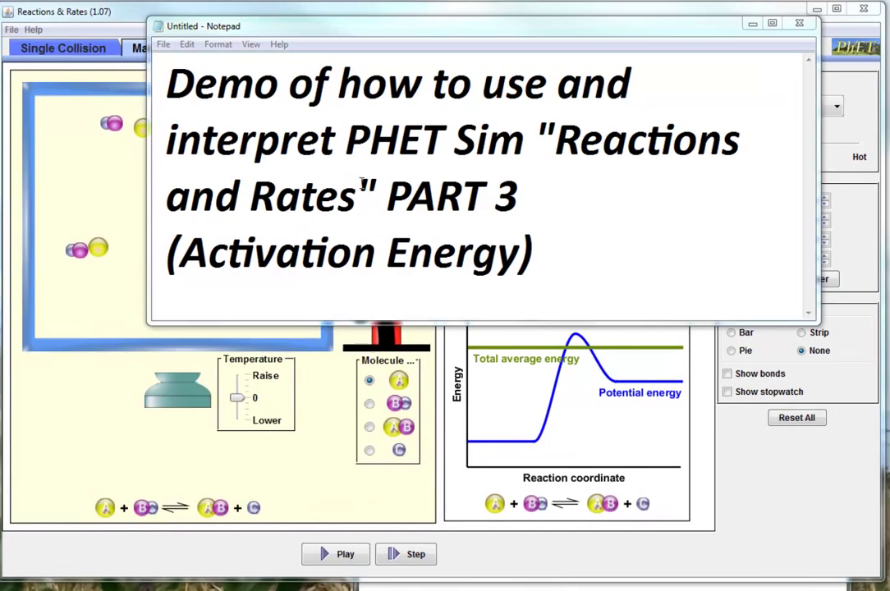
# Step: Minimize the Notepad title note, clear the reaction container, and set the amount of A to 10
pyautogui.click(753, 23)
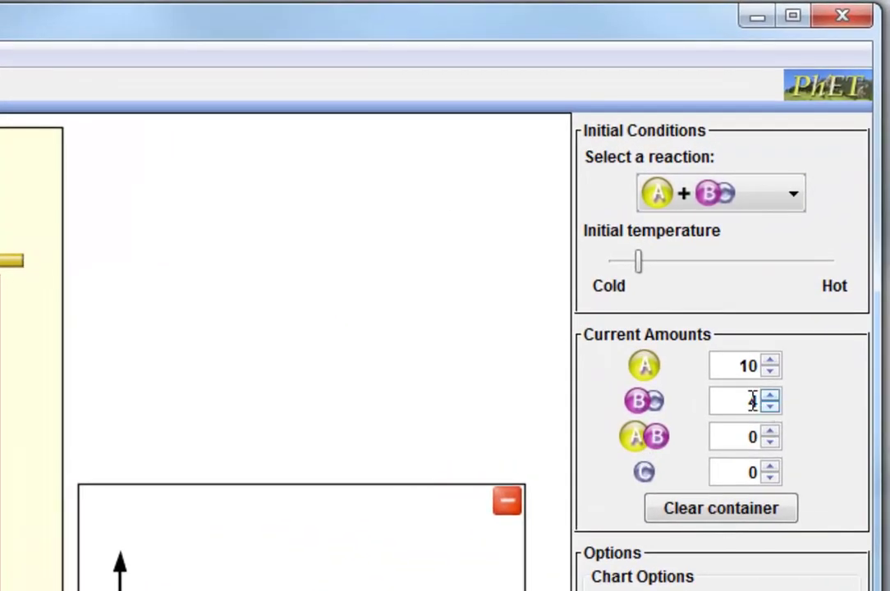
pyautogui.doubleClick(763, 399)
pyautogui.click(722, 511)
pyautogui.doubleClick(766, 364)
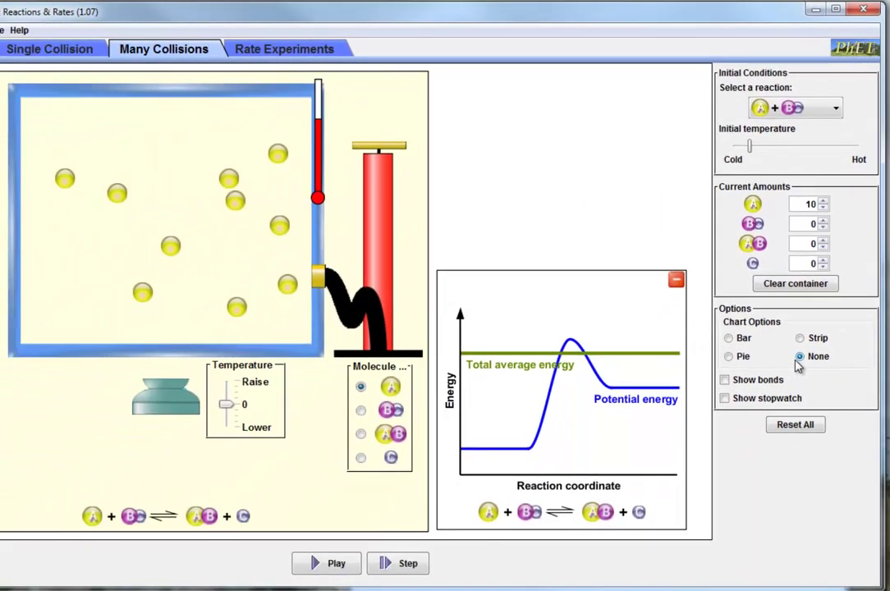
# Step: Run the simulation with only A molecules and view the kinetic energy distribution graph in the browser
pyautogui.click(316, 575)
pyautogui.hotkey('alt', 'Tab')
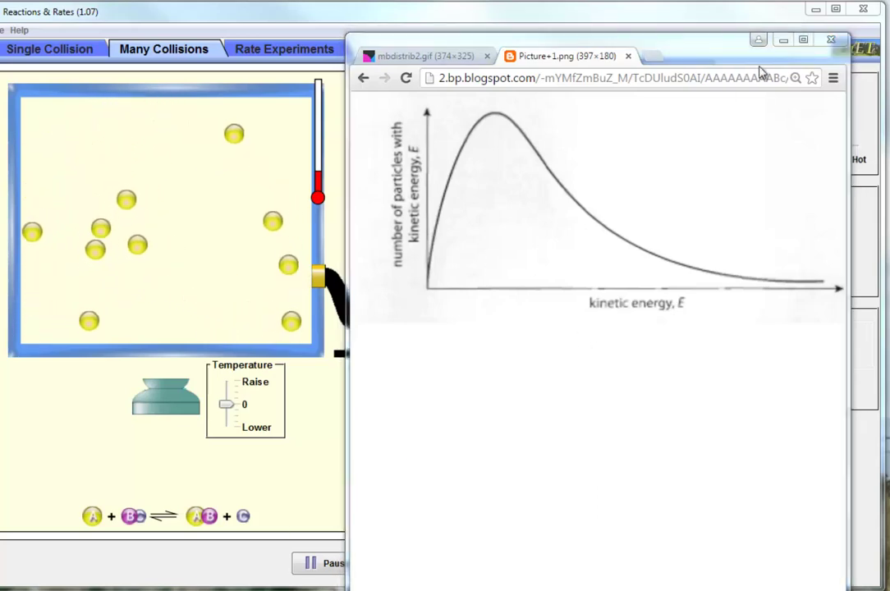
pyautogui.click(780, 38)
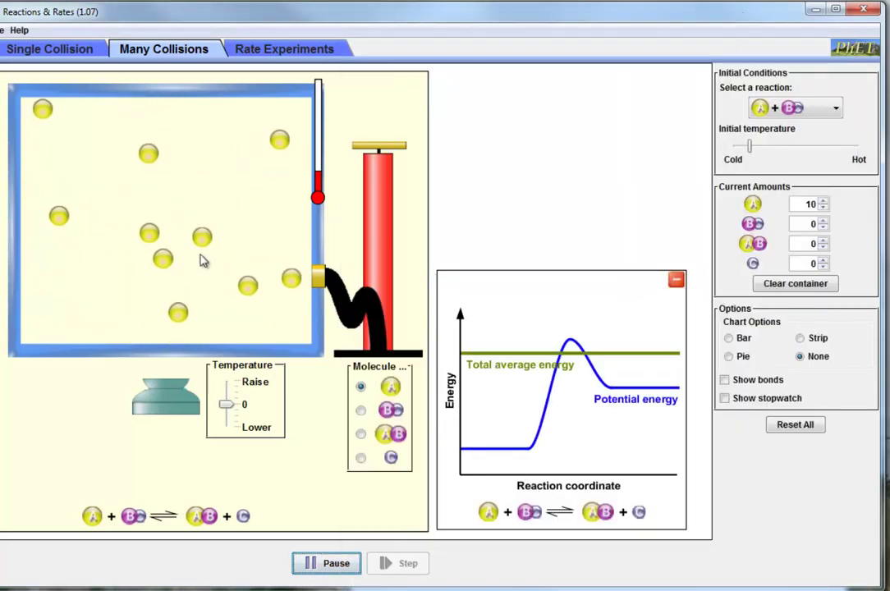
# Step: Set the amount of BC to 4, cool the running container until total average energy is just above the reactants' potential energy, and pause
pyautogui.click(327, 563)
pyautogui.click(821, 224)
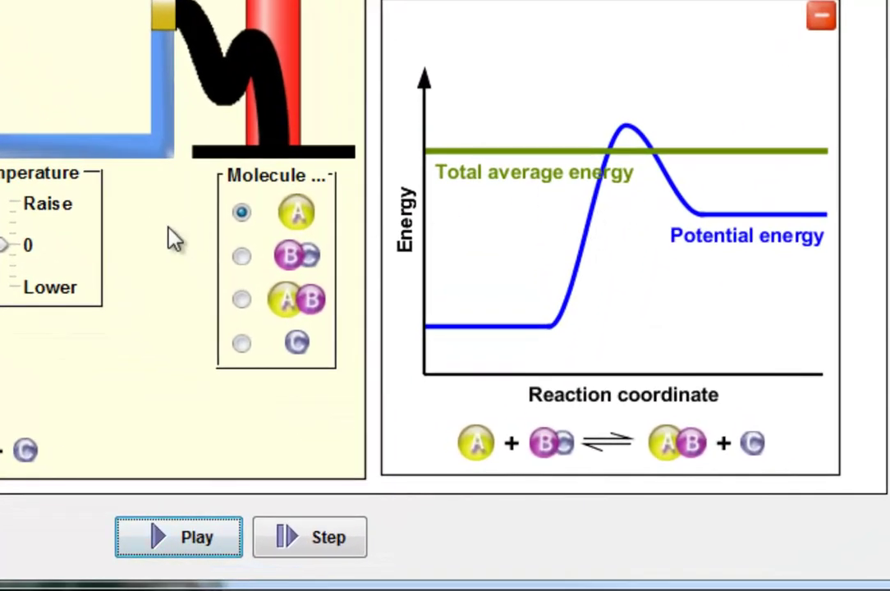
pyautogui.click(6, 243)
pyautogui.click(199, 543)
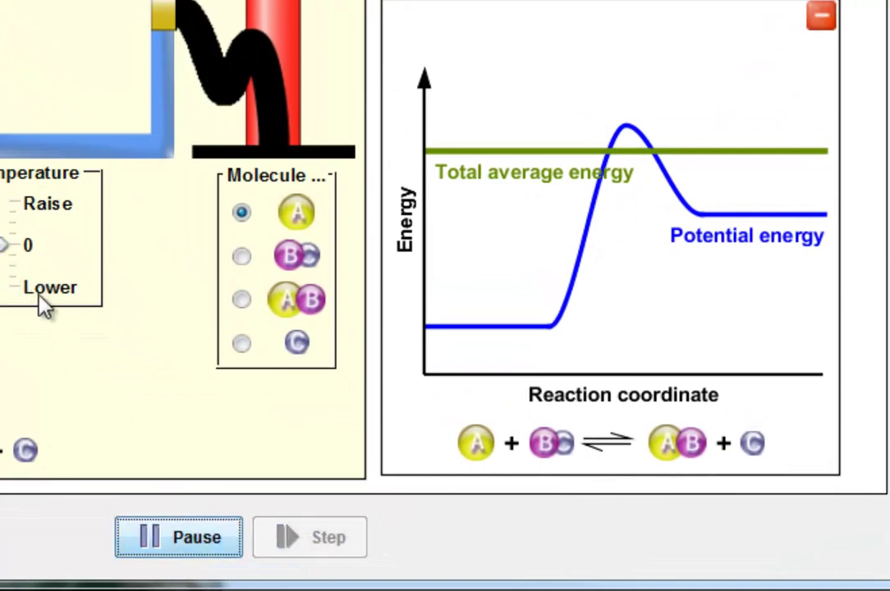
pyautogui.moveTo(5, 247); pyautogui.dragTo(7, 288)
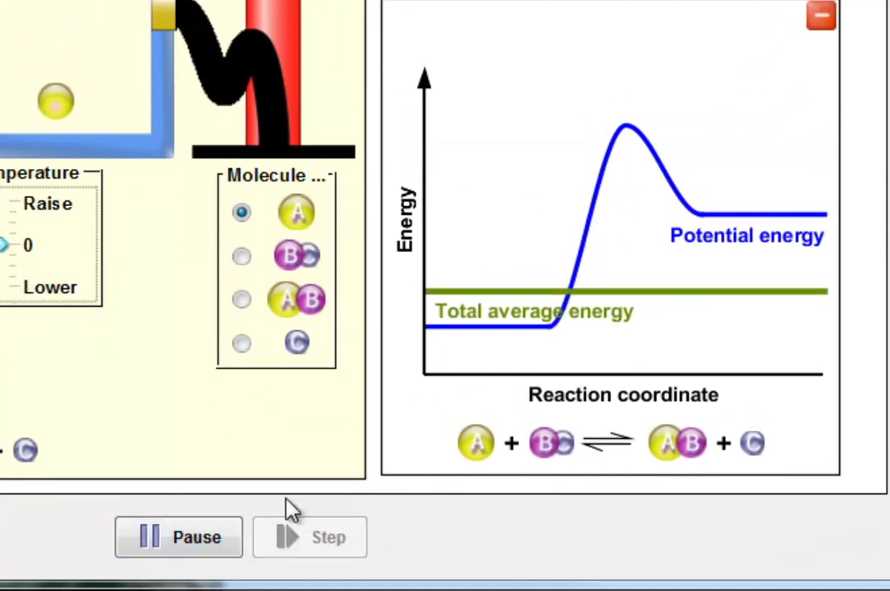
pyautogui.click(218, 537)
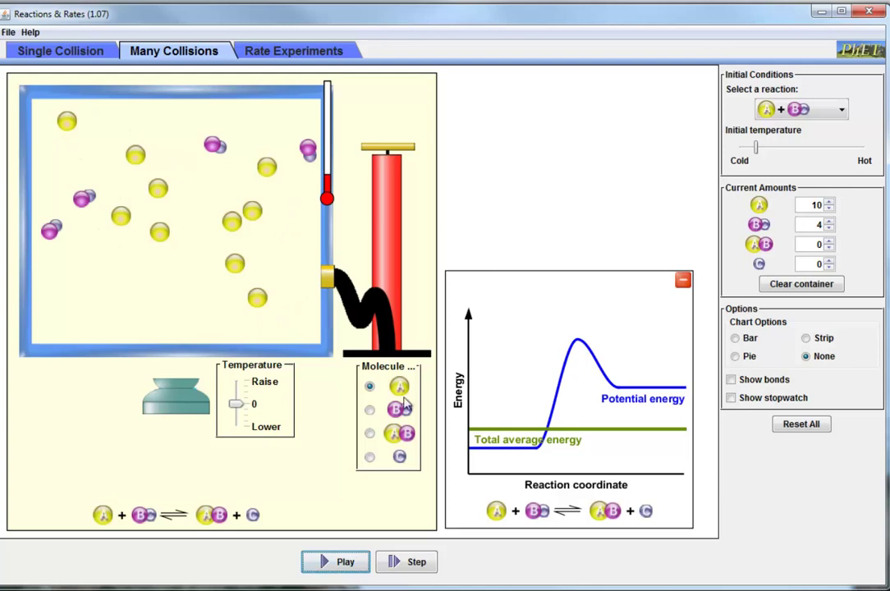
# Step: Compare the browser's kinetic energy distribution graph with the energy diagram of the cooled mixture of A and BC
pyautogui.hotkey('alt', 'Tab')
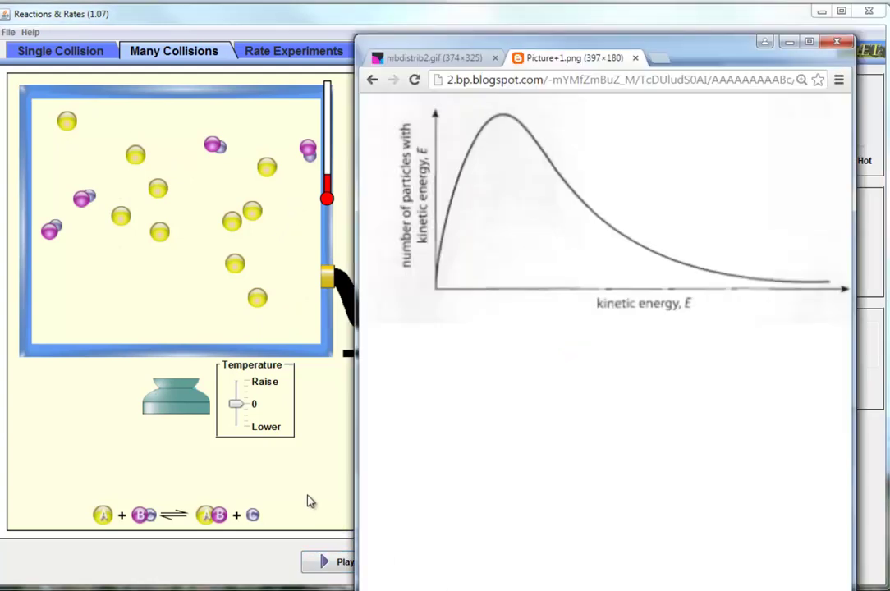
pyautogui.hotkey('alt', 'Tab')
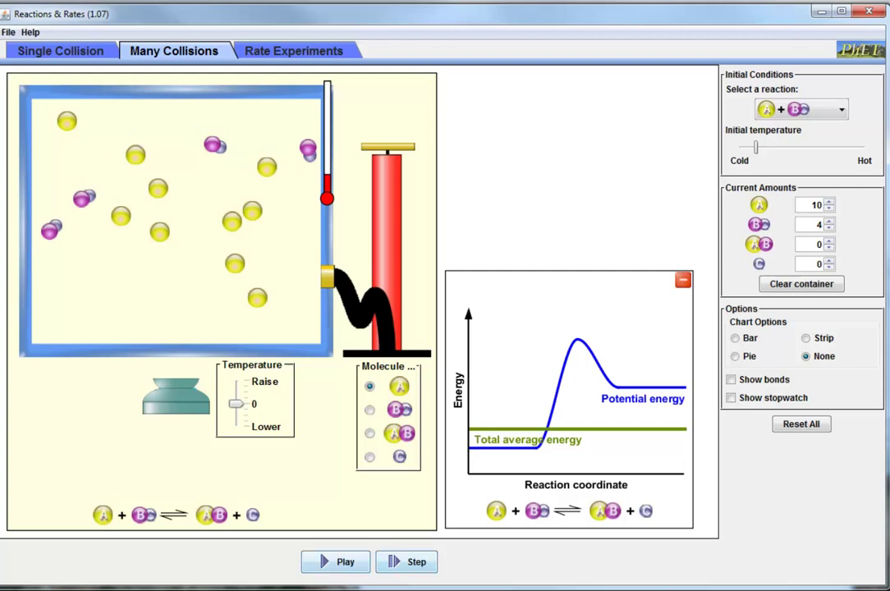
pyautogui.hotkey('alt', 'Tab')
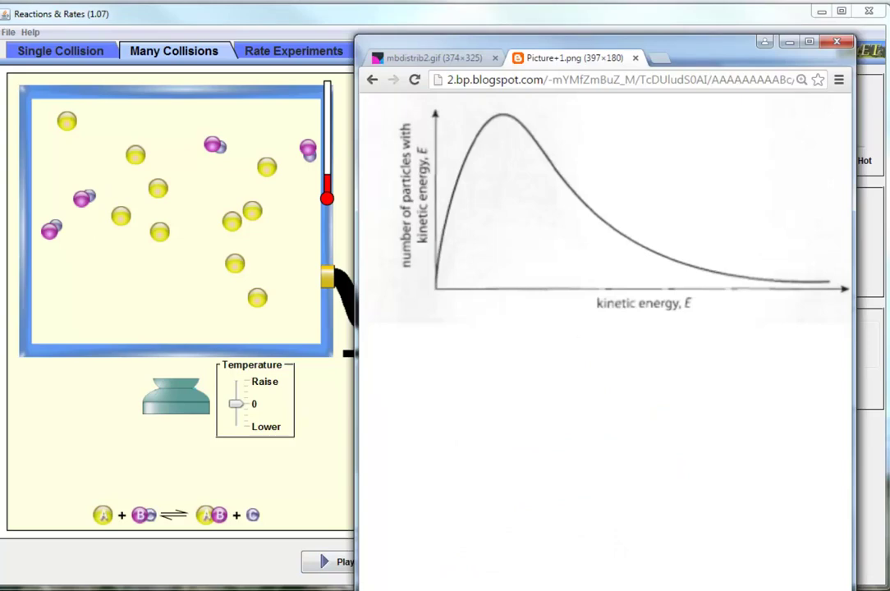
pyautogui.click(92, 453)
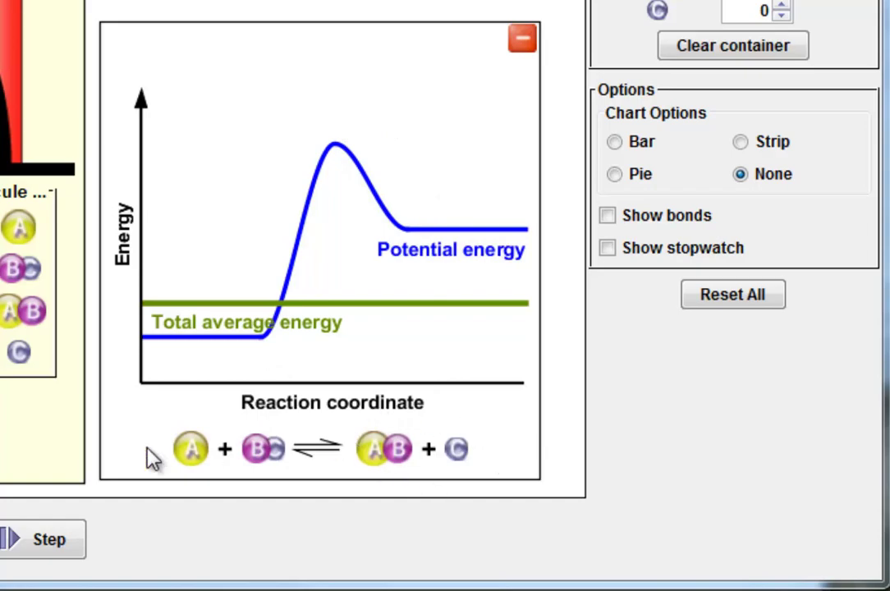
# Step: Run the simulation of the cooled mixture, display the simulation's stopwatch, and start it
pyautogui.click(0, 540)
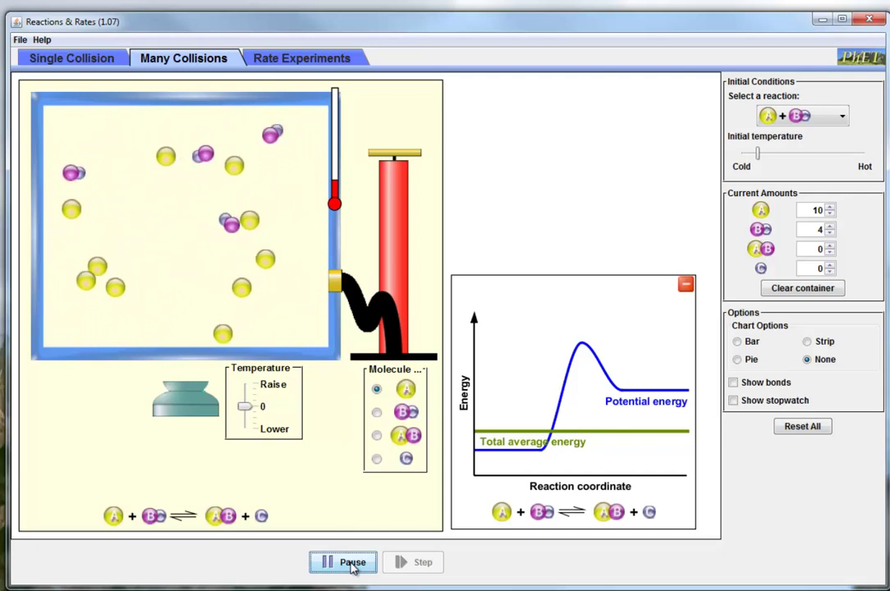
pyautogui.click(734, 400)
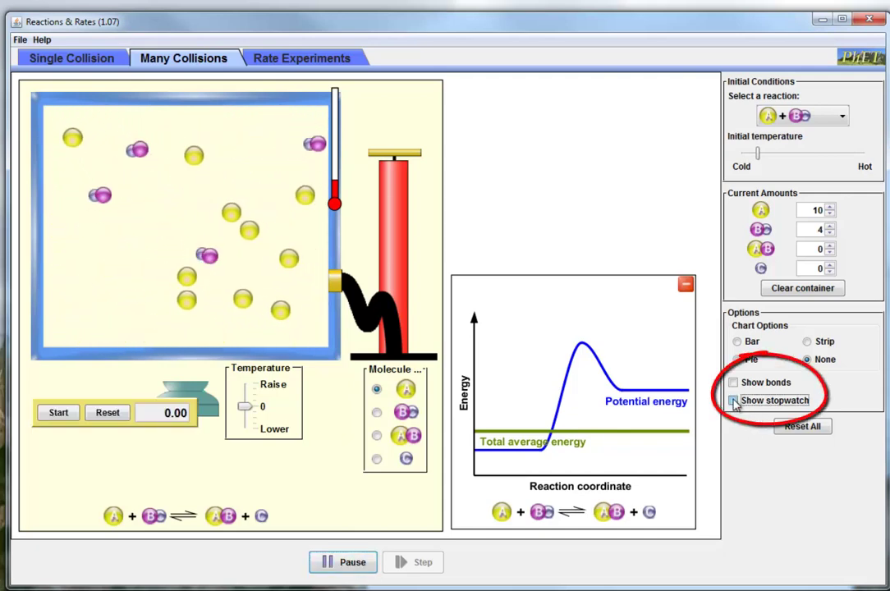
pyautogui.click(58, 412)
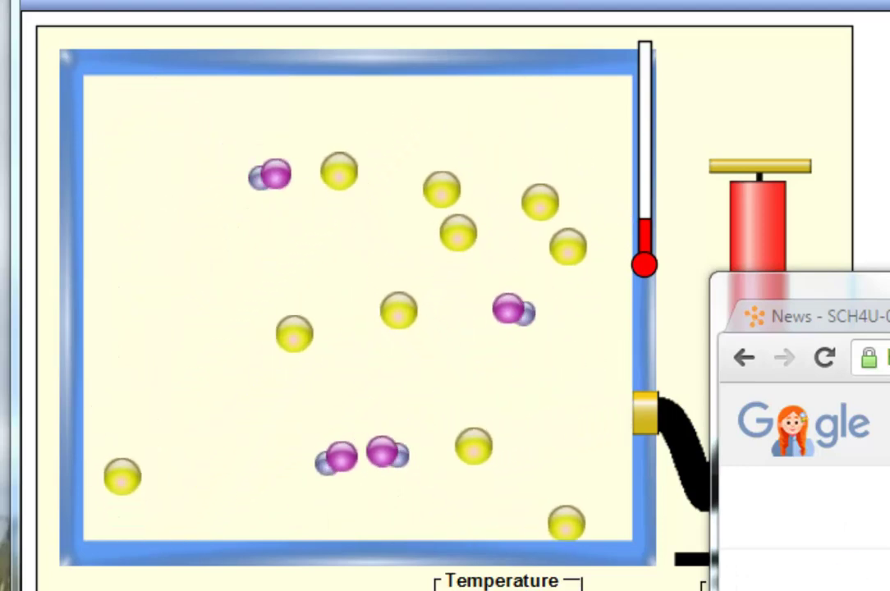
# Step: Examine the cold reaction's energy barrier against the browser's kinetic energy distribution graph, pausing the simulation for the comparison
pyautogui.hotkey('alt', 'Tab')
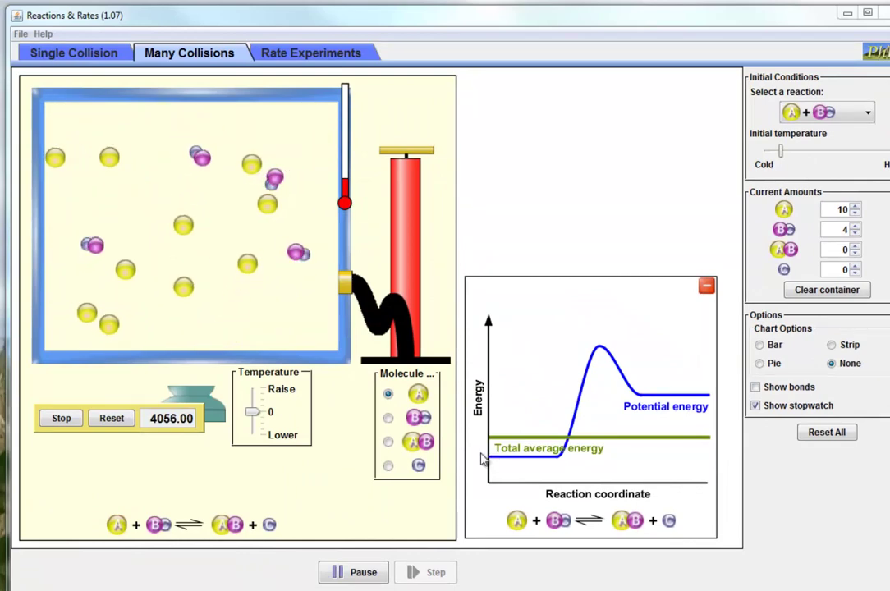
pyautogui.hotkey('alt', 'Tab')
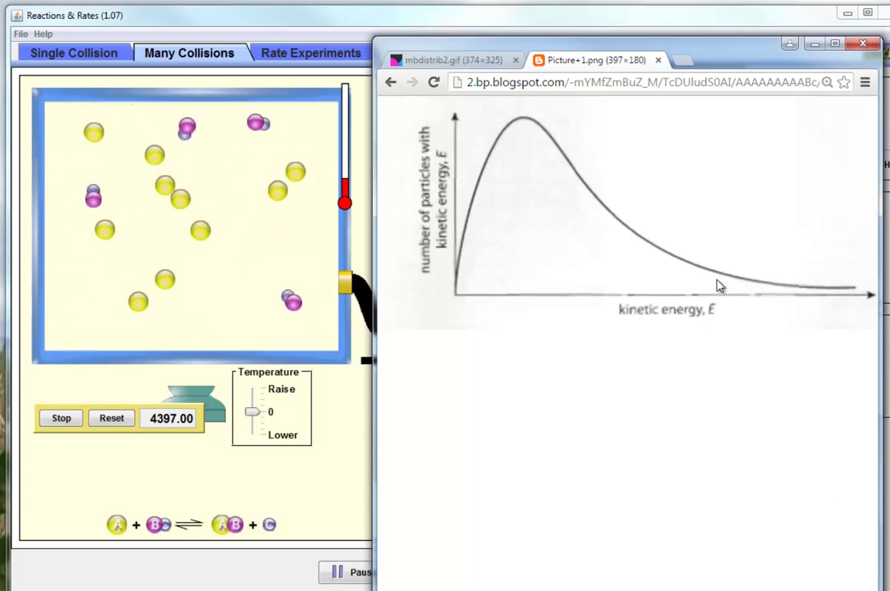
pyautogui.click(257, 575)
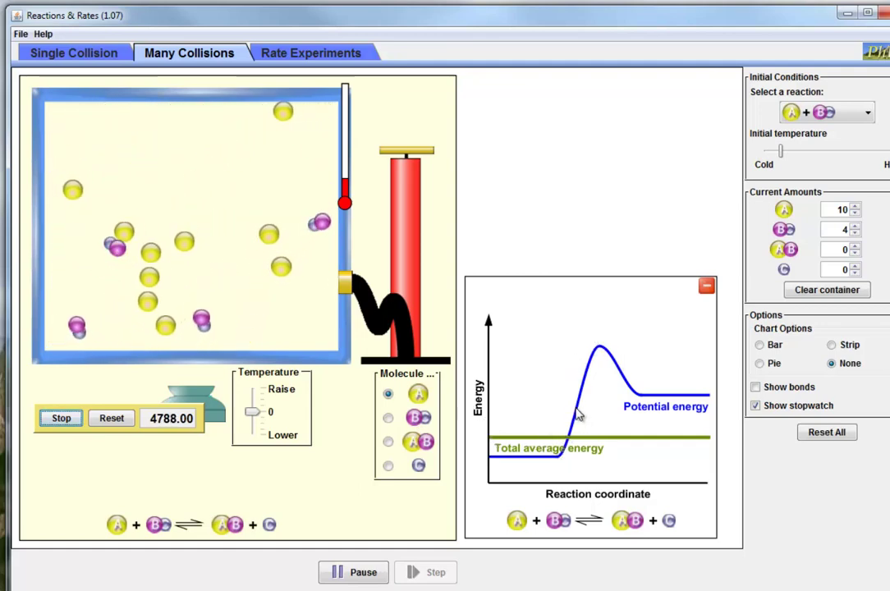
pyautogui.click(359, 575)
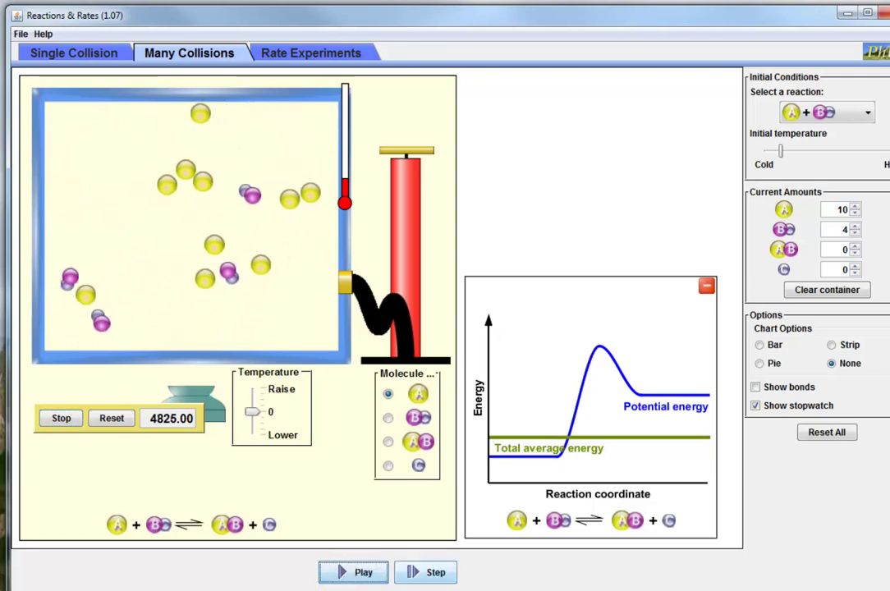
pyautogui.hotkey('alt', 'Tab')
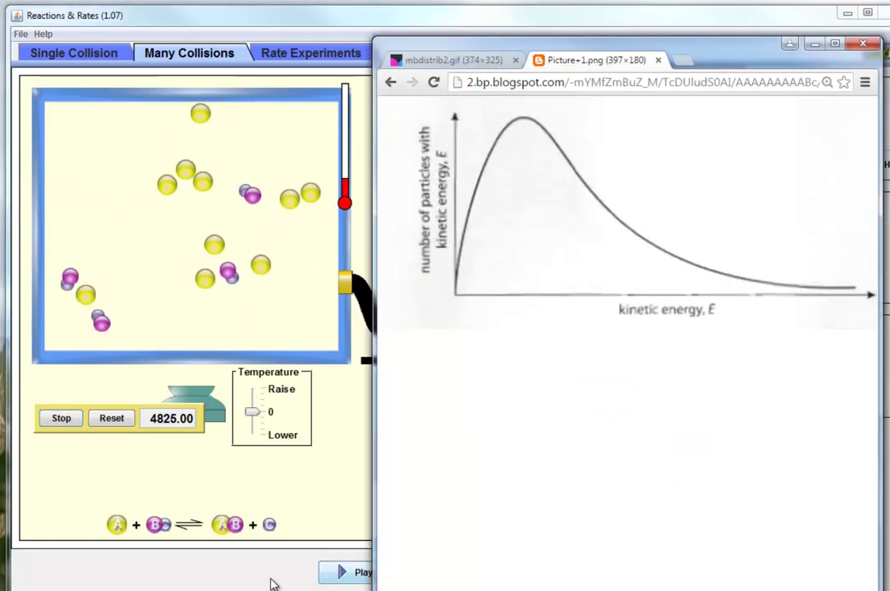
pyautogui.hotkey('alt', 'Tab')
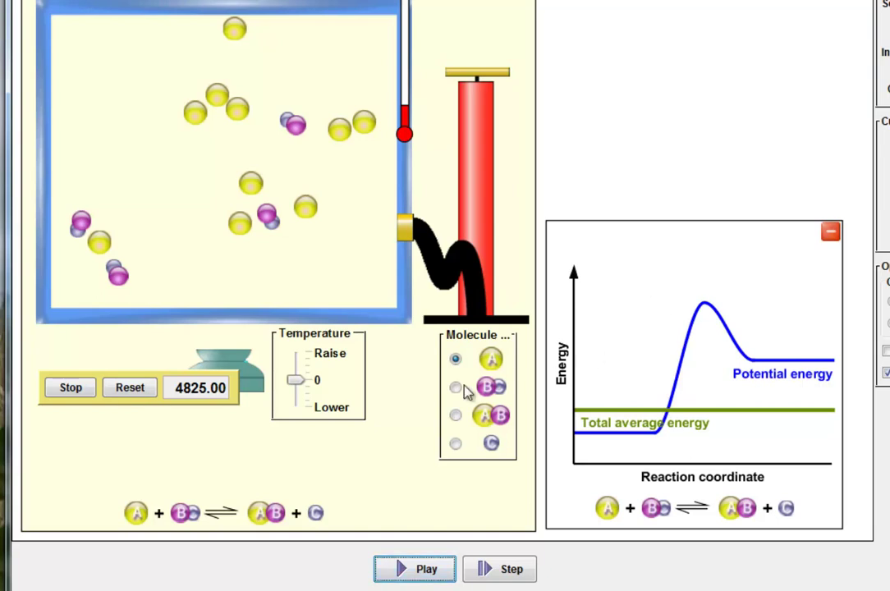
# Step: Resume the simulation, heat the container until total average energy is just below the products' potential energy, and restart Google's online stopwatch from zero
pyautogui.click(423, 573)
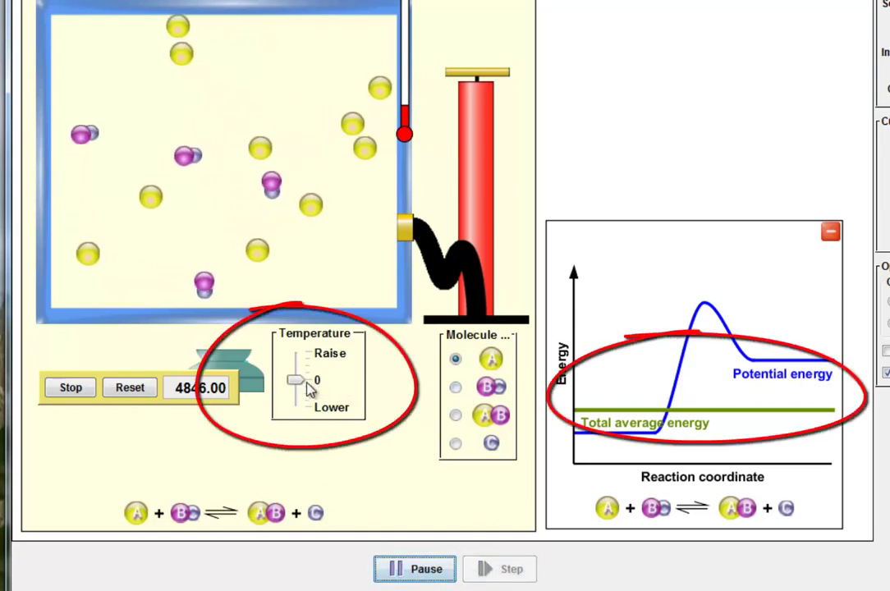
pyautogui.moveTo(306, 384); pyautogui.dragTo(304, 370)
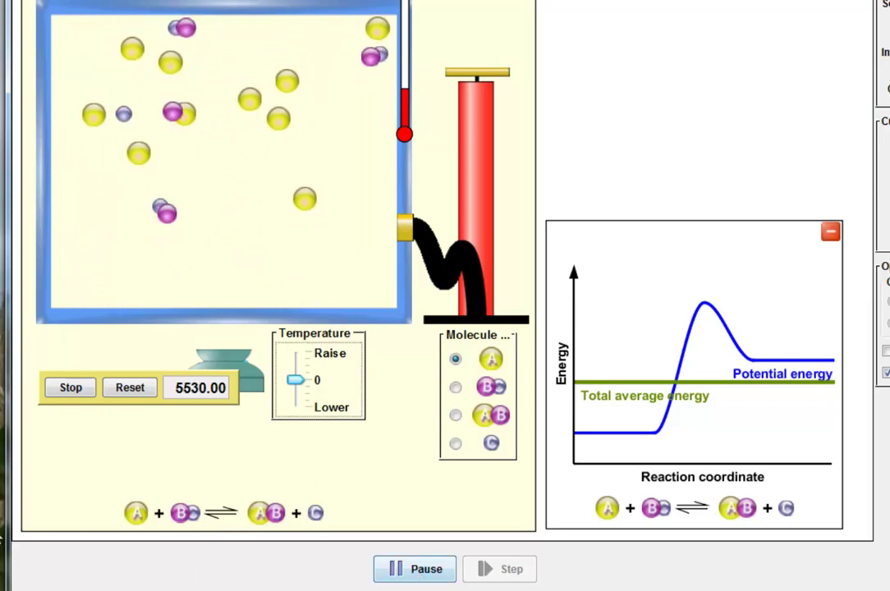
pyautogui.moveTo(739, 575); pyautogui.dragTo(848, 200)
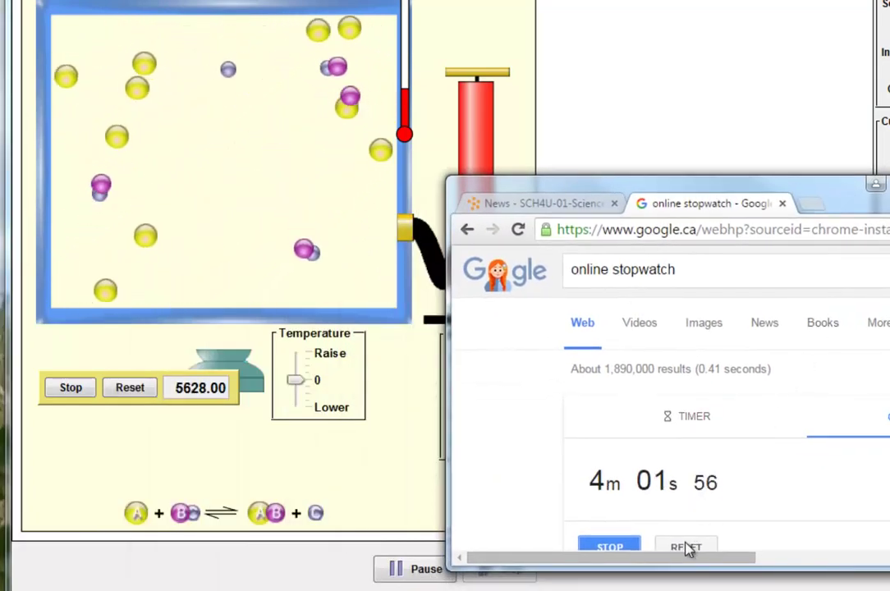
pyautogui.click(686, 548)
pyautogui.click(608, 547)
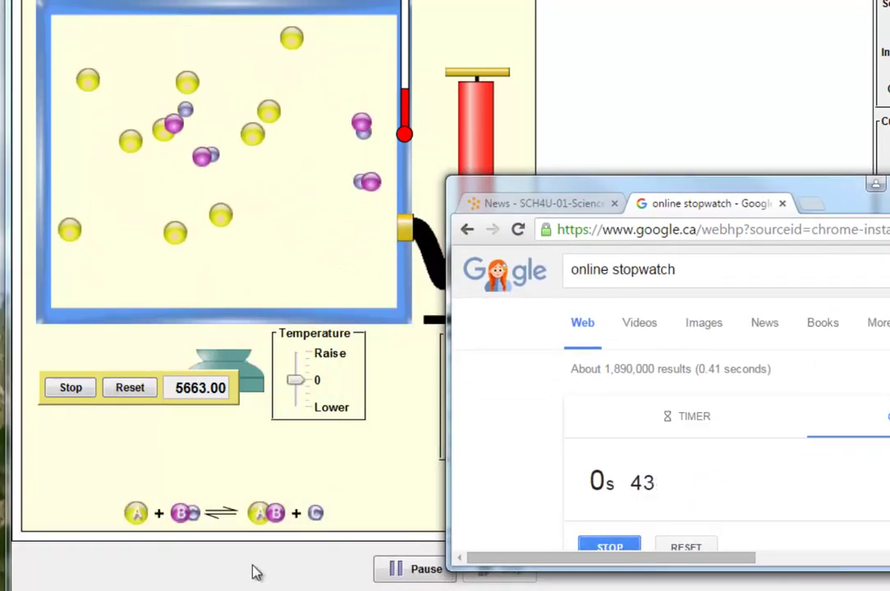
# Step: Pause and resume the simulation to let the reaction proceed at the raised temperature
pyautogui.click(419, 575)
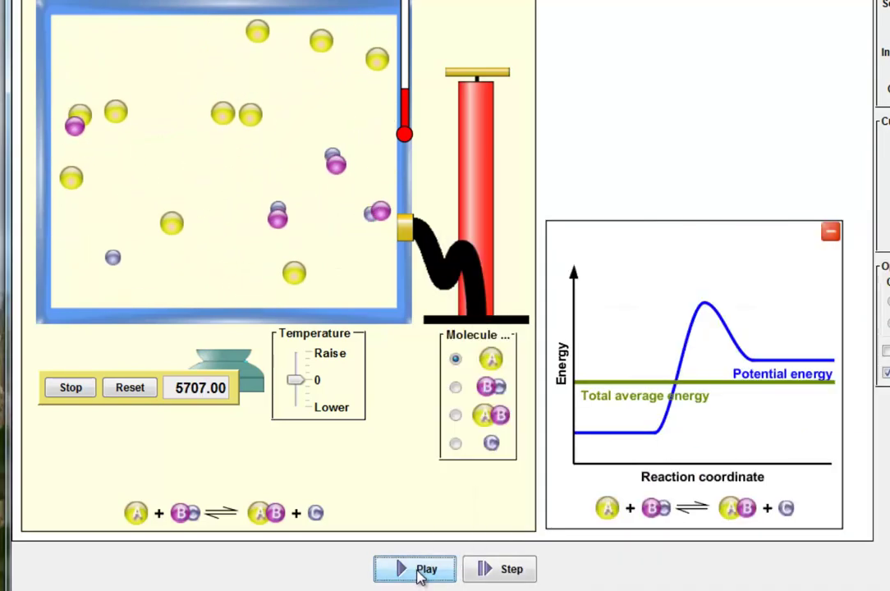
pyautogui.click(421, 573)
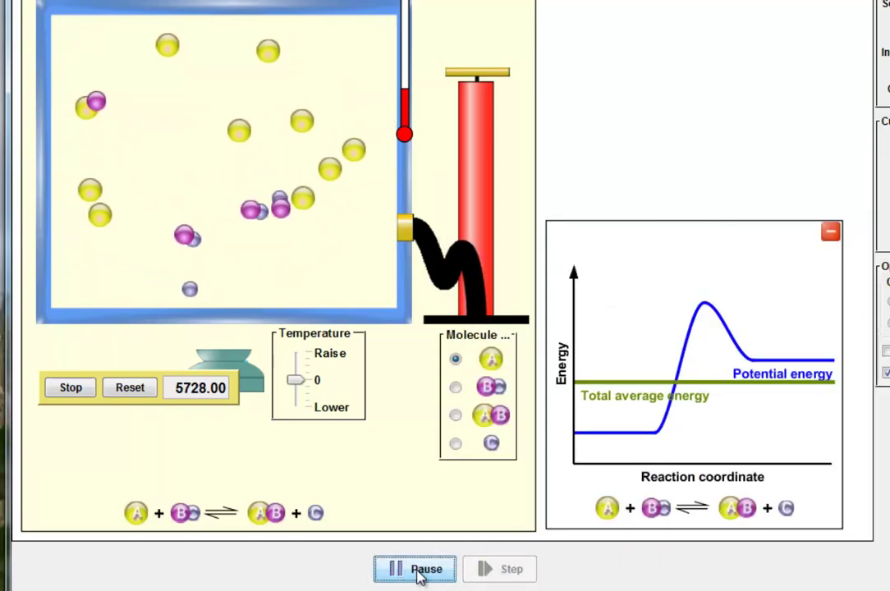
pyautogui.click(422, 572)
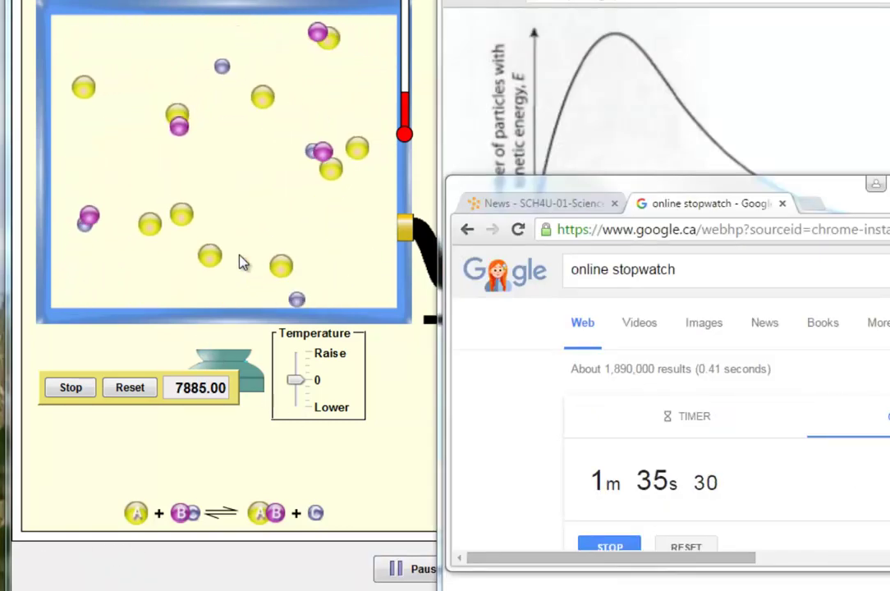
# Step: Pause the warmed reaction and check its total average energy against the kinetic energy distribution graph in the browser
pyautogui.click(411, 573)
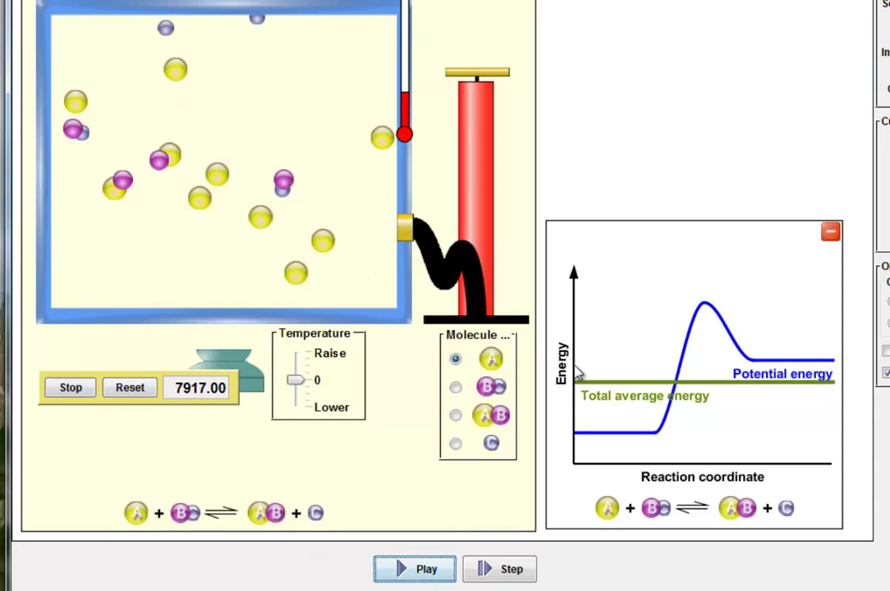
pyautogui.hotkey('alt', 'Tab')
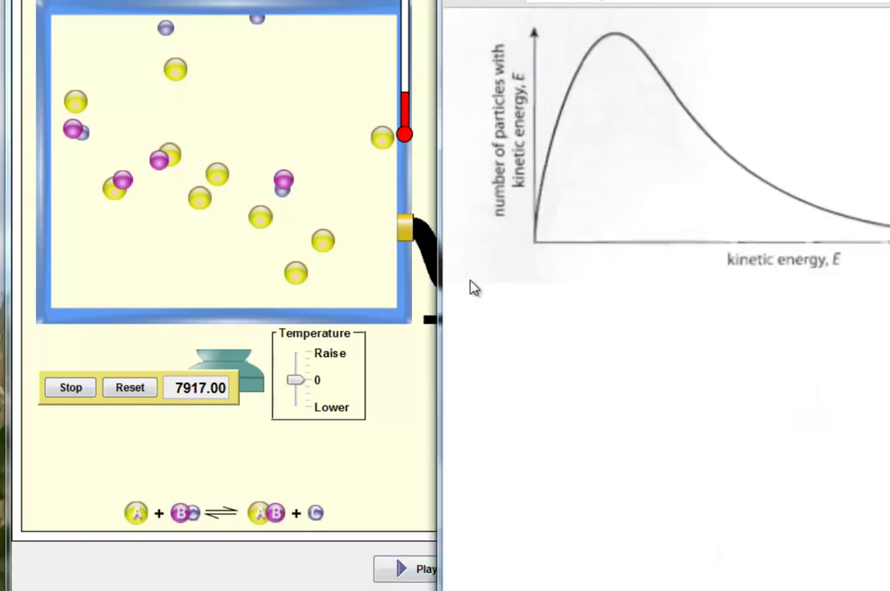
pyautogui.hotkey('alt', 'Tab')
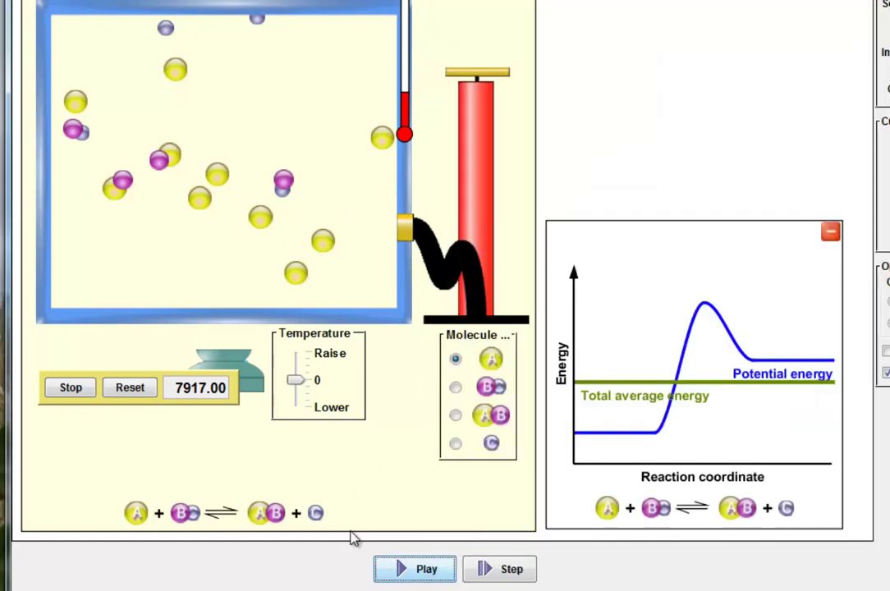
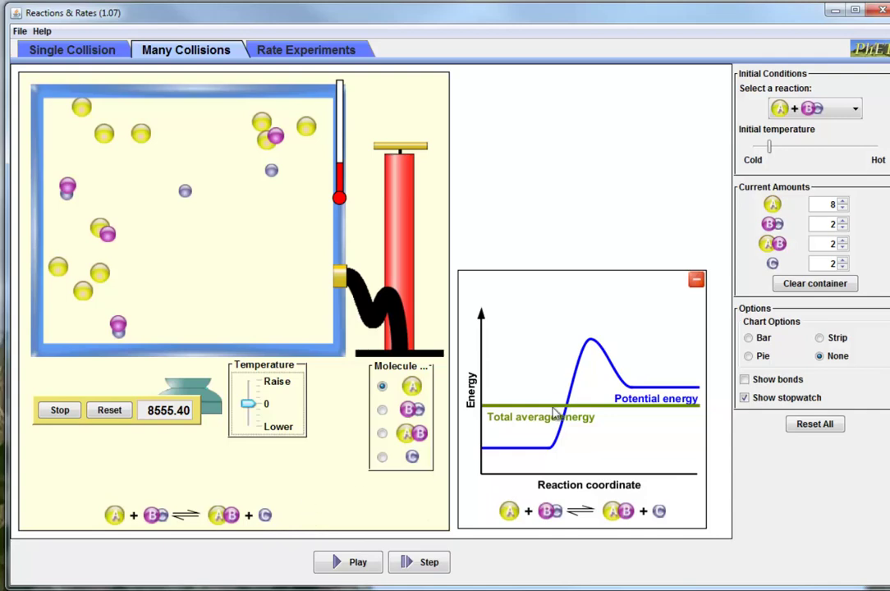
# Step: Clear the container and refill it with 10 A and 6 BC molecules
pyautogui.click(813, 284)
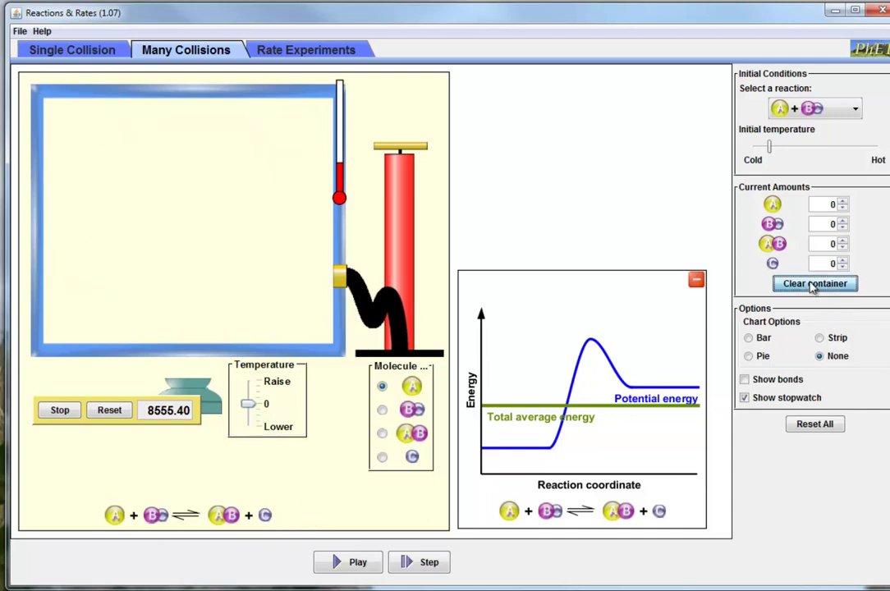
pyautogui.click(832, 203)
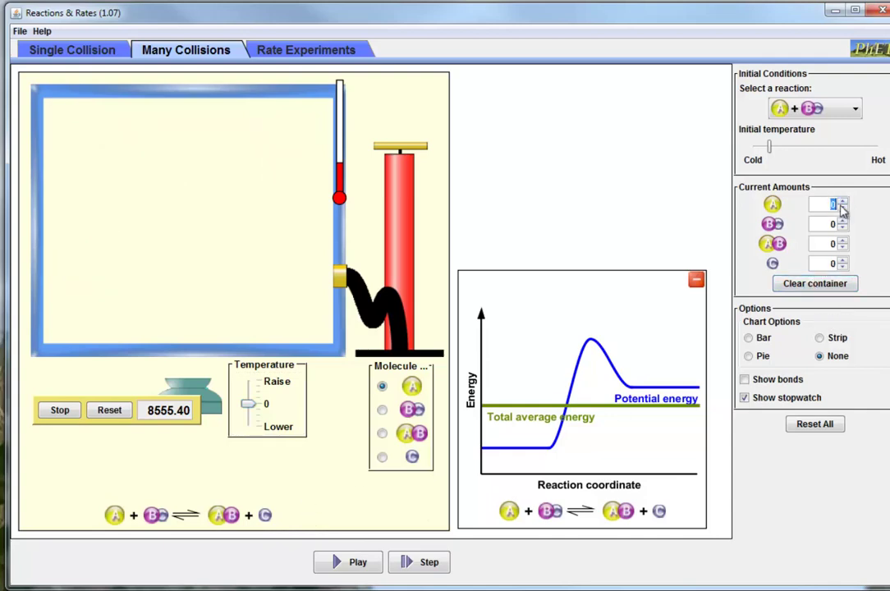
pyautogui.write('10')
pyautogui.click(834, 225)
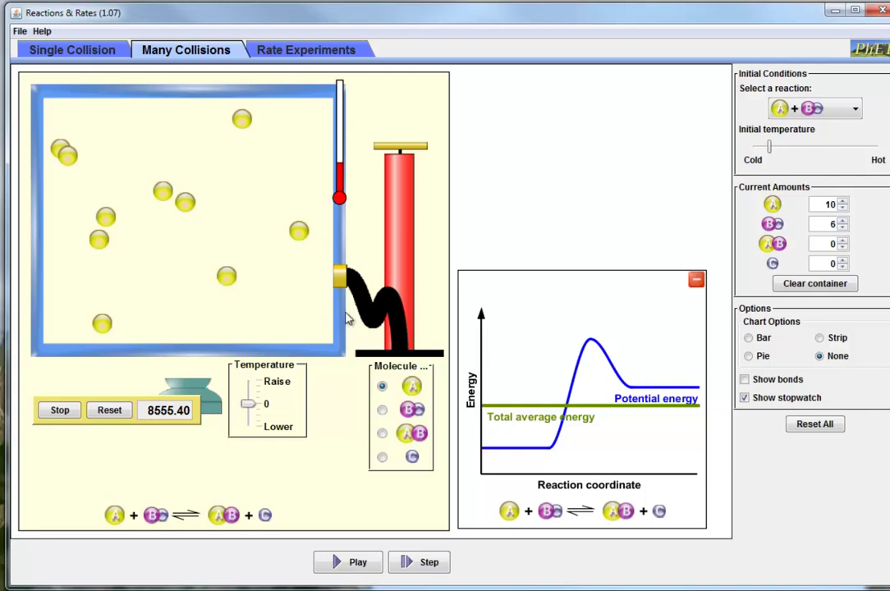
# Step: Run the simulation and adjust the temperature until total average energy lies between the products' potential energy and the activation energy peak
pyautogui.click(356, 564)
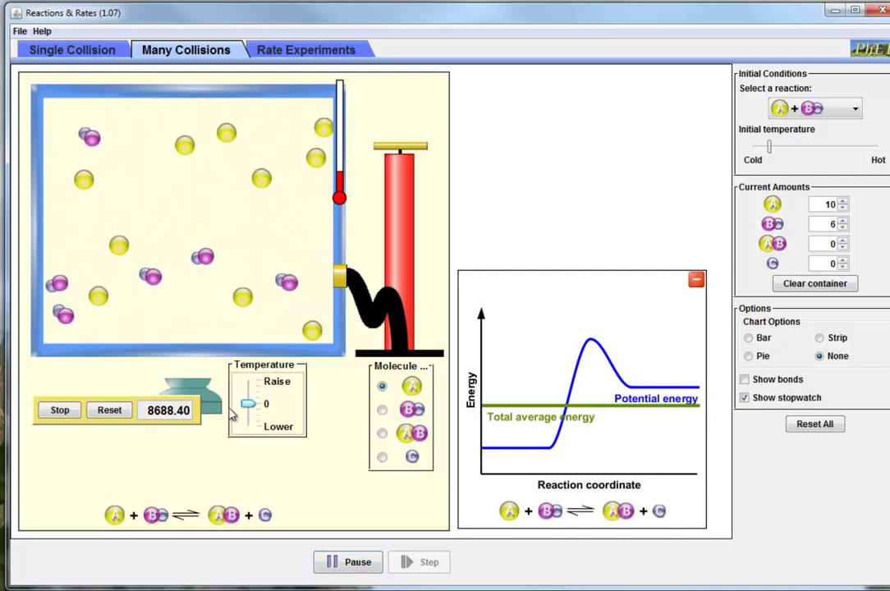
pyautogui.moveTo(247, 403)
pyautogui.mouseDown()
pyautogui.moveTo(247, 423)
pyautogui.moveTo(257, 384)
pyautogui.moveTo(246, 405)
pyautogui.mouseUp()
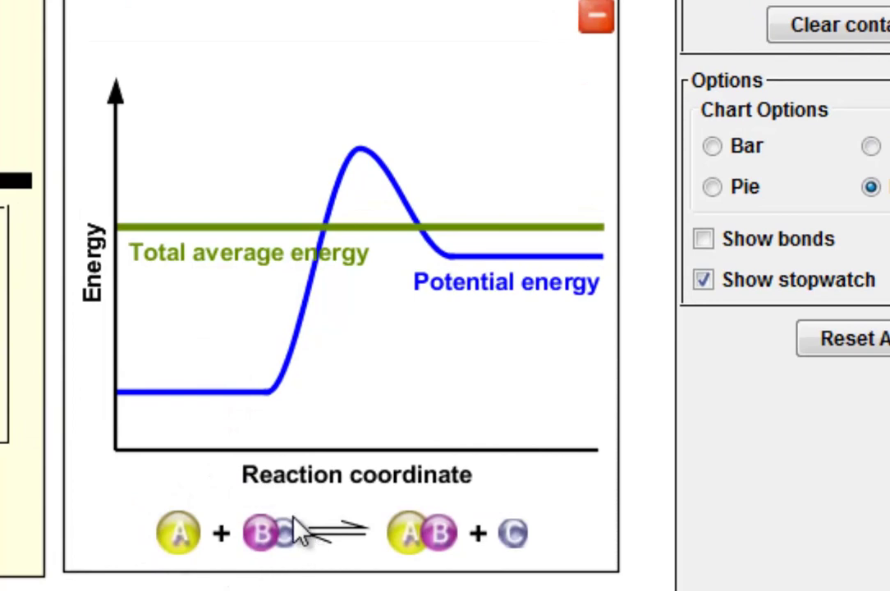
pyautogui.moveTo(360, 158)
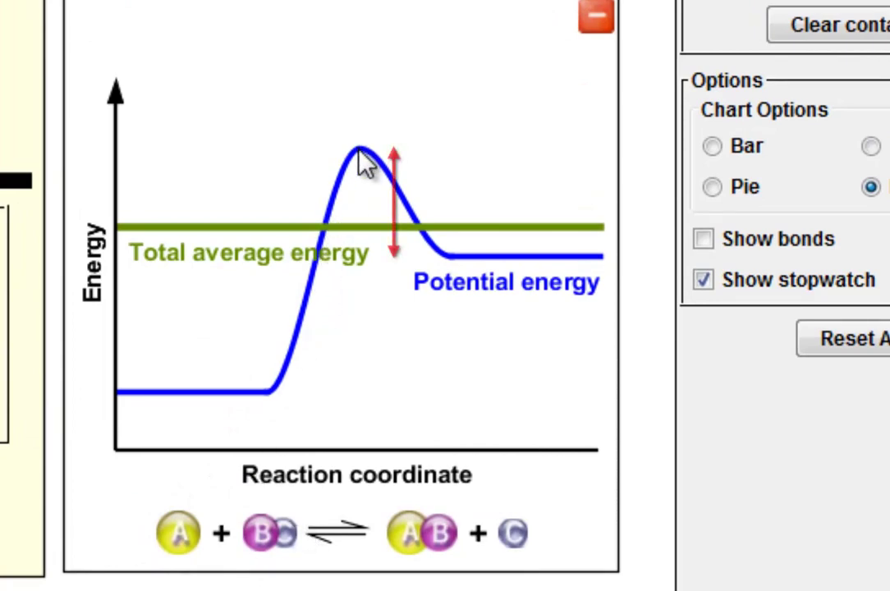